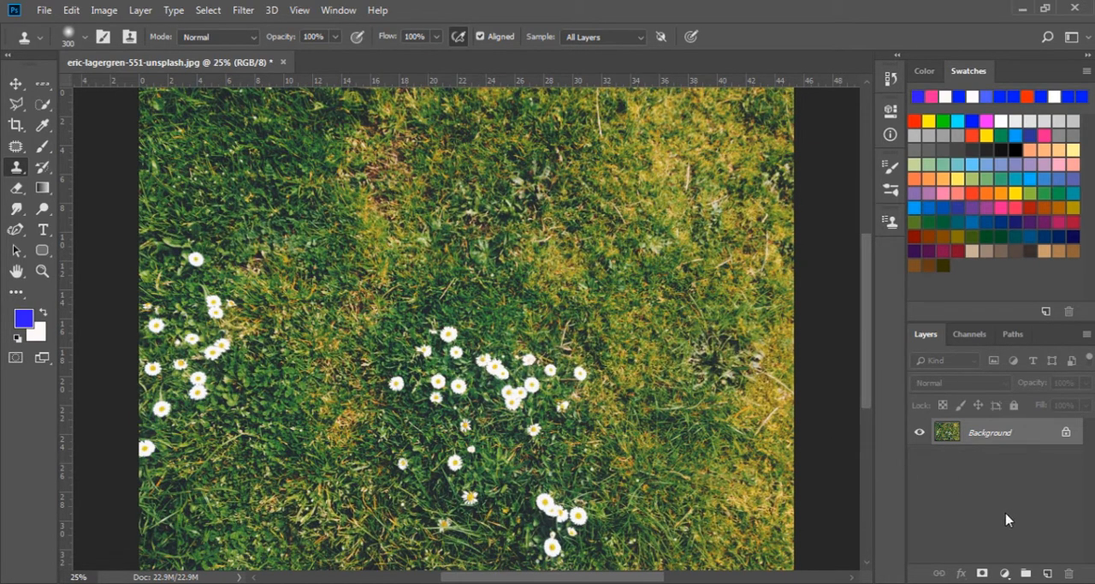
Create a new empty layer above the Background layer
left_click(1047, 573)
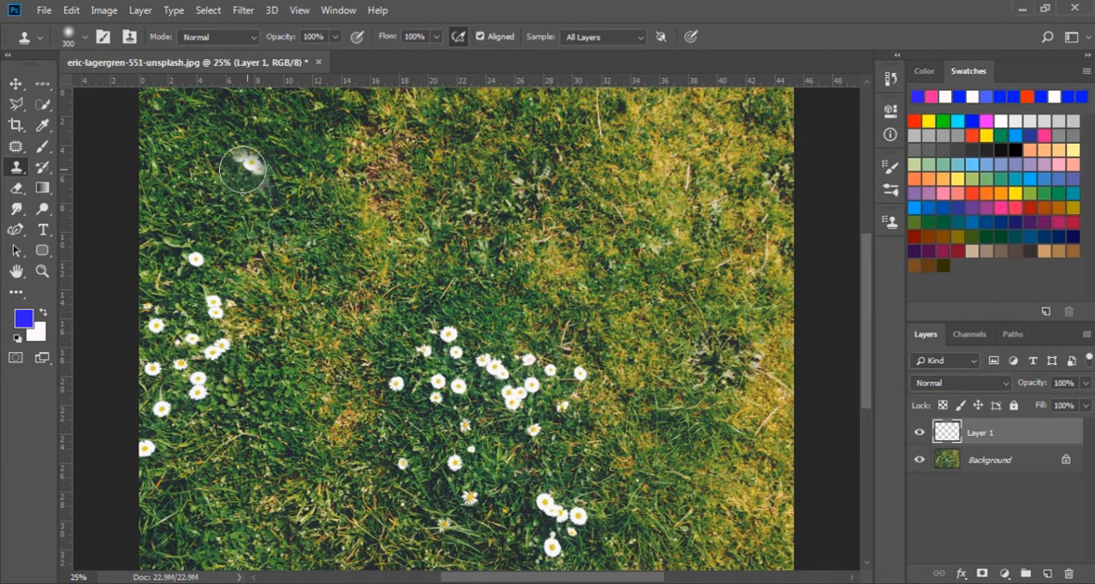
Try cloning the central daisy cluster onto the grass in the photo's upper-left area, and undo the strokes
mouse_move(229, 145)
left_mouse_down()
mouse_move(140, 139)
mouse_move(186, 108)
mouse_move(168, 138)
mouse_move(217, 144)
mouse_move(219, 180)
mouse_move(175, 186)
mouse_move(229, 165)
mouse_move(169, 206)
mouse_move(206, 191)
mouse_move(185, 231)
mouse_move(197, 236)
mouse_move(263, 155)
mouse_move(186, 258)
mouse_move(202, 265)
mouse_move(266, 135)
left_mouse_up()
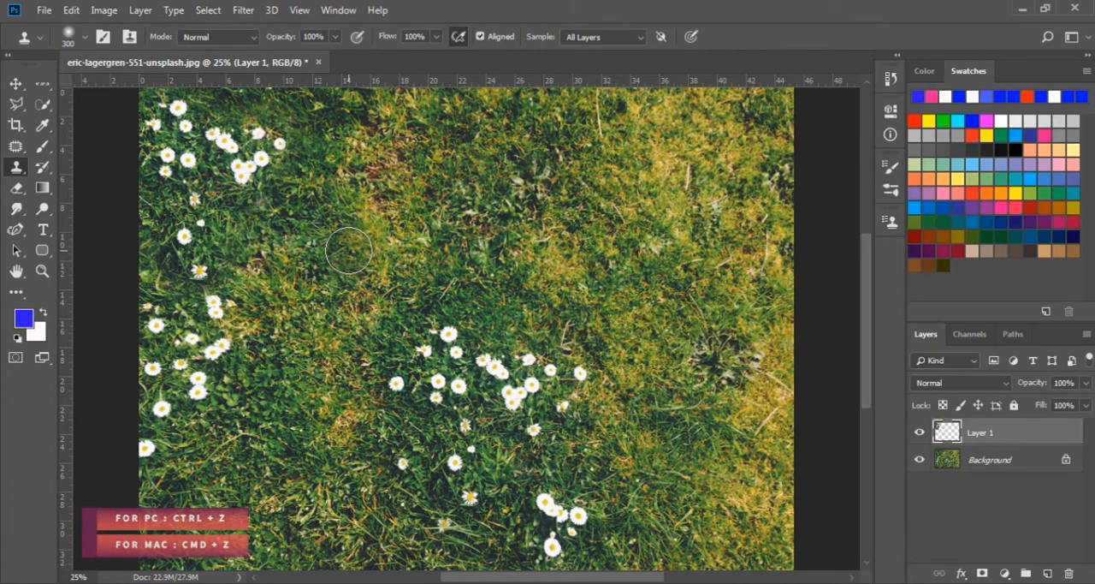
key("ctrl+z")
key("ctrl+z")
key("ctrl+z")
key("ctrl+z")
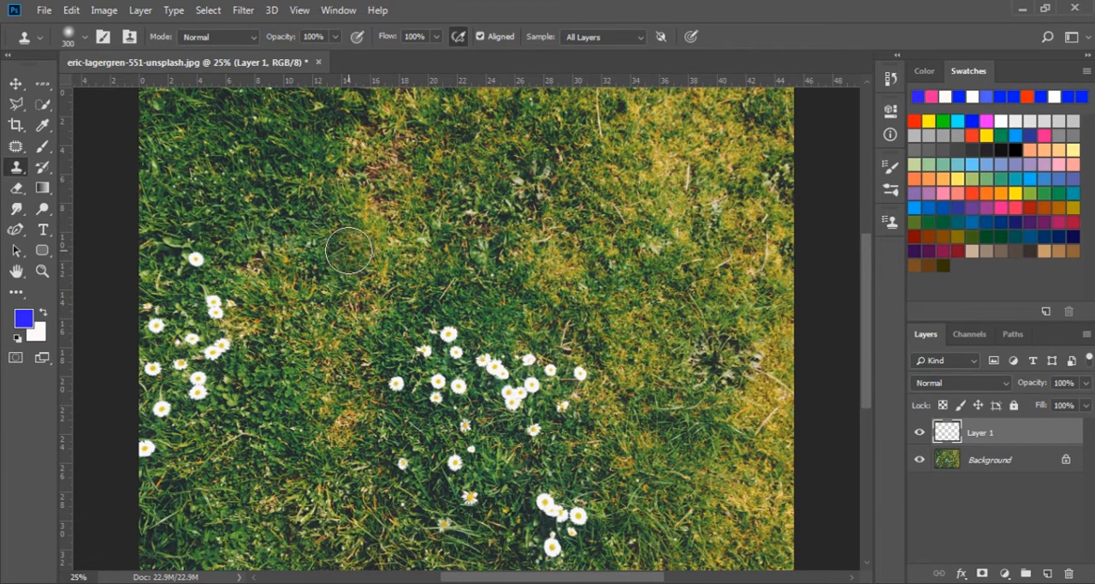
Clone plain grass over the cluster of daisies in the middle of the photo with the Clone Stamp
left_click(498, 372, "alt")
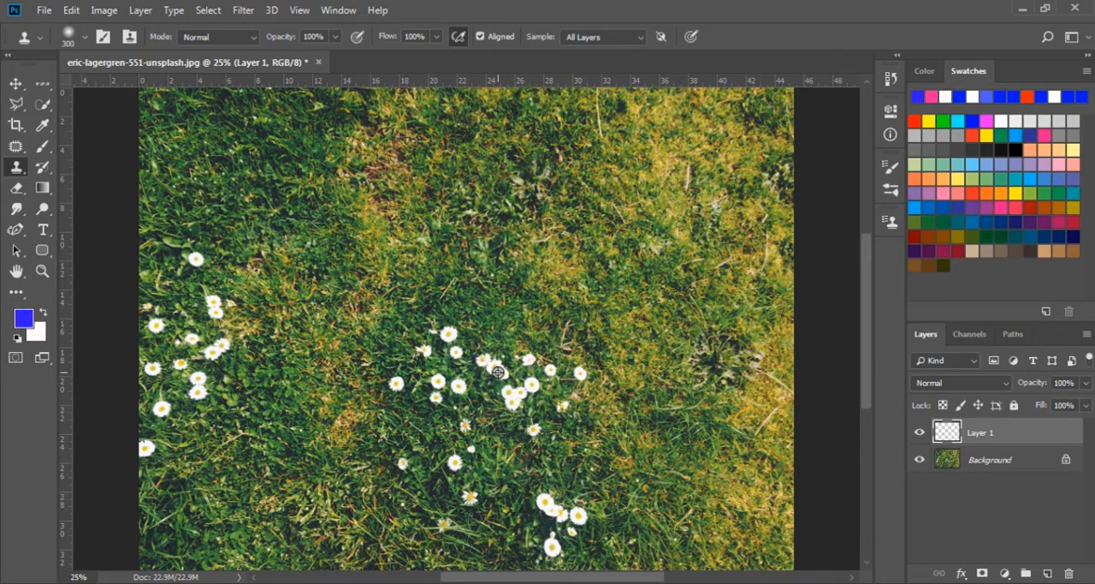
mouse_move(491, 359)
left_mouse_down()
mouse_move(466, 376)
mouse_move(479, 356)
mouse_move(454, 342)
mouse_move(411, 381)
mouse_move(468, 380)
left_mouse_up()
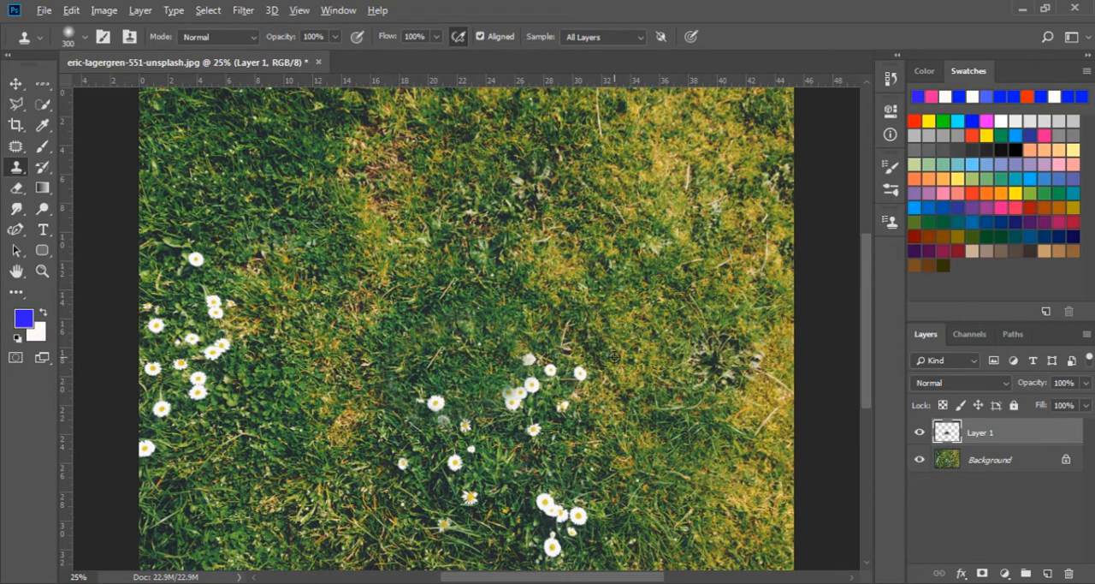
mouse_move(564, 370)
left_mouse_down()
mouse_move(521, 392)
mouse_move(538, 380)
mouse_move(532, 372)
mouse_move(509, 387)
left_mouse_up()
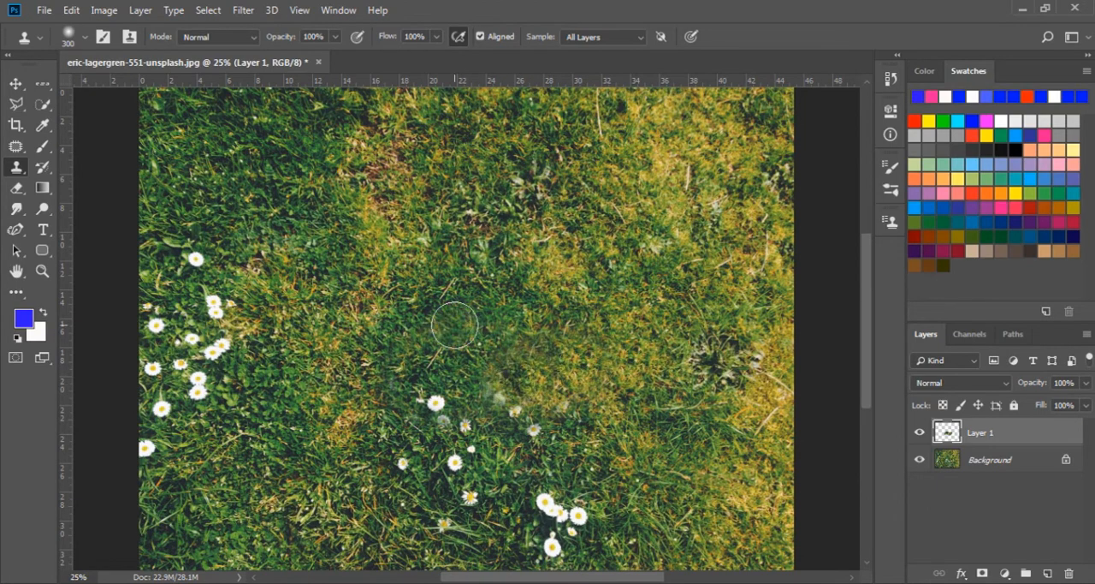
left_click(85, 38)
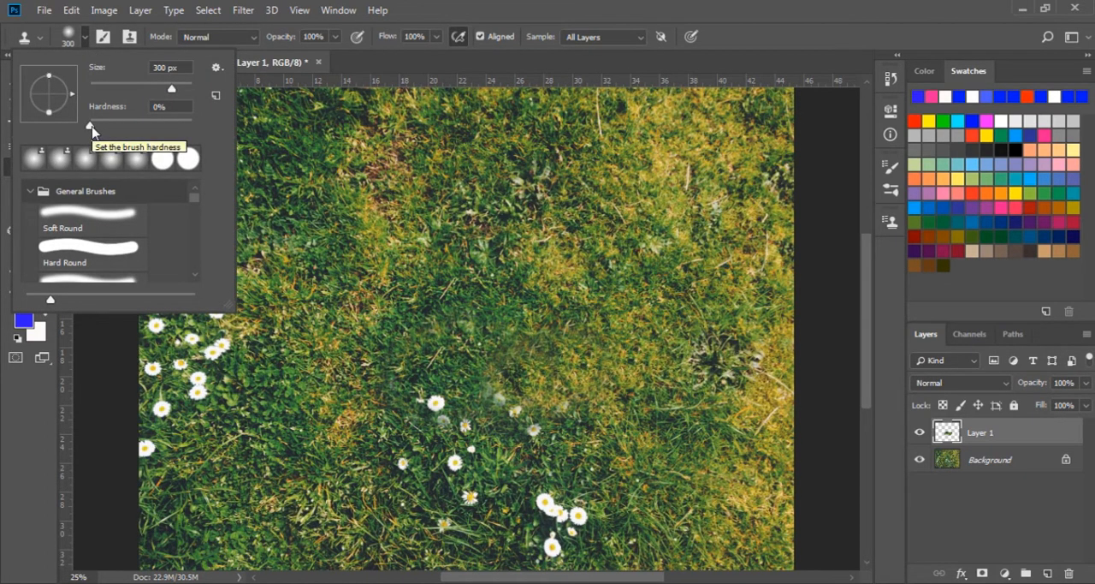
left_click(103, 41)
left_click(104, 39)
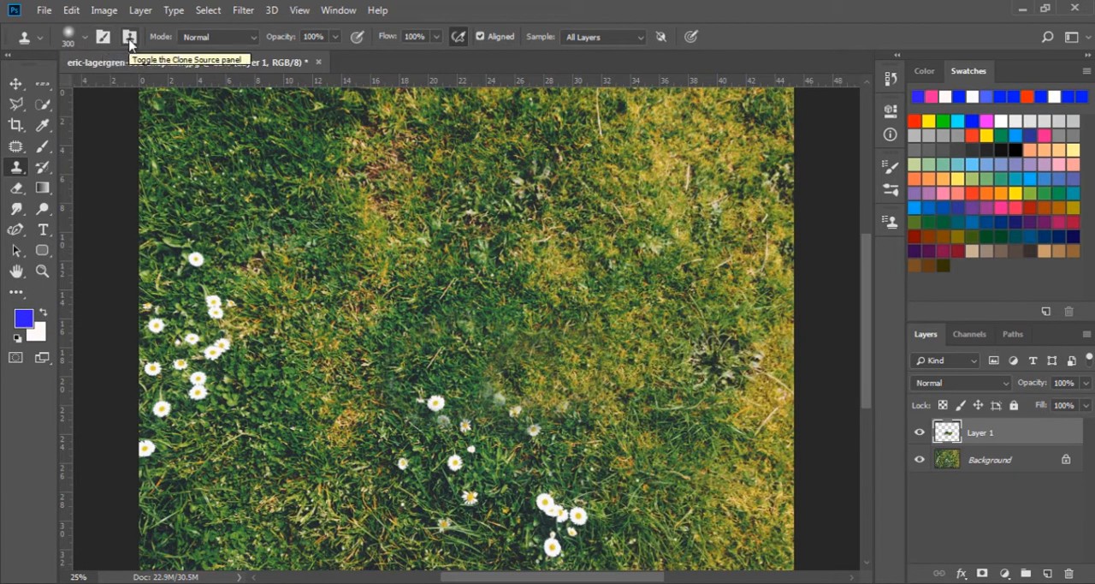
Sample the topmost daisy on the photo's left side as the clone source, switching the source overlay off and back on
left_click(129, 39)
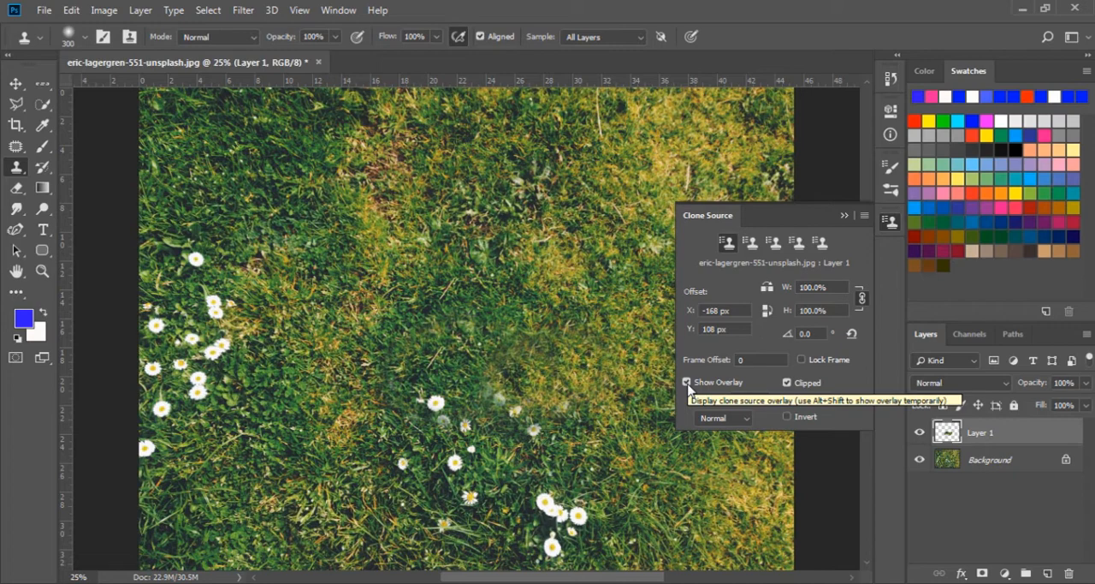
left_click(687, 383)
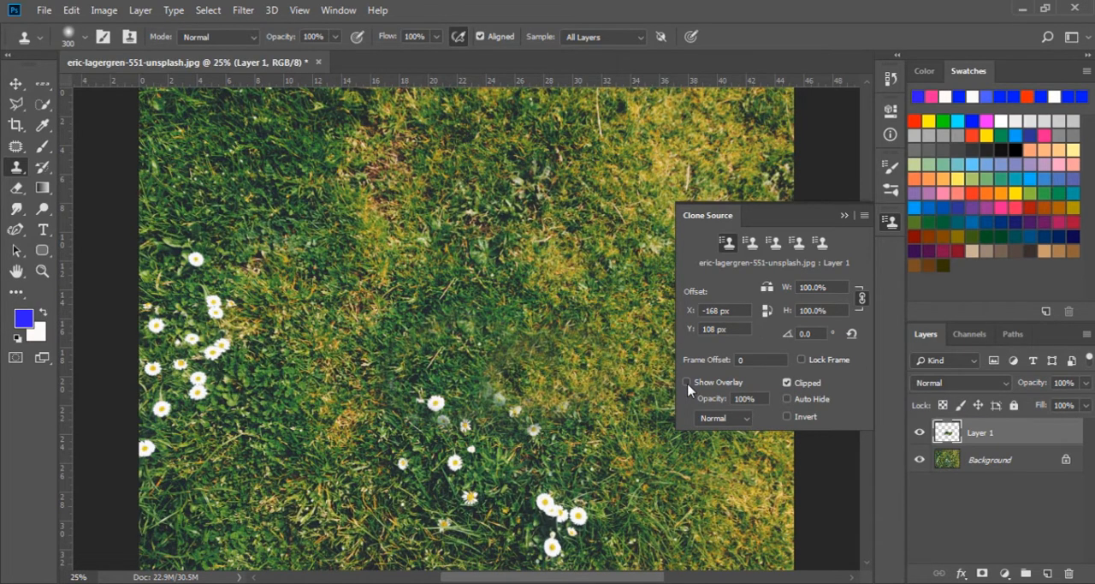
left_click(196, 259, "alt")
left_click(688, 382)
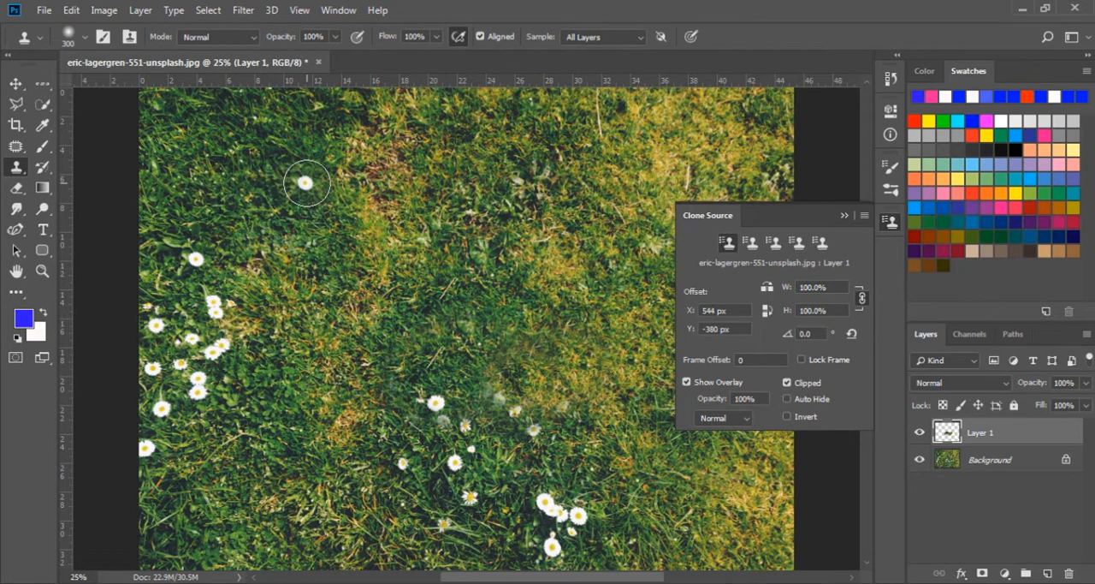
left_click(844, 215)
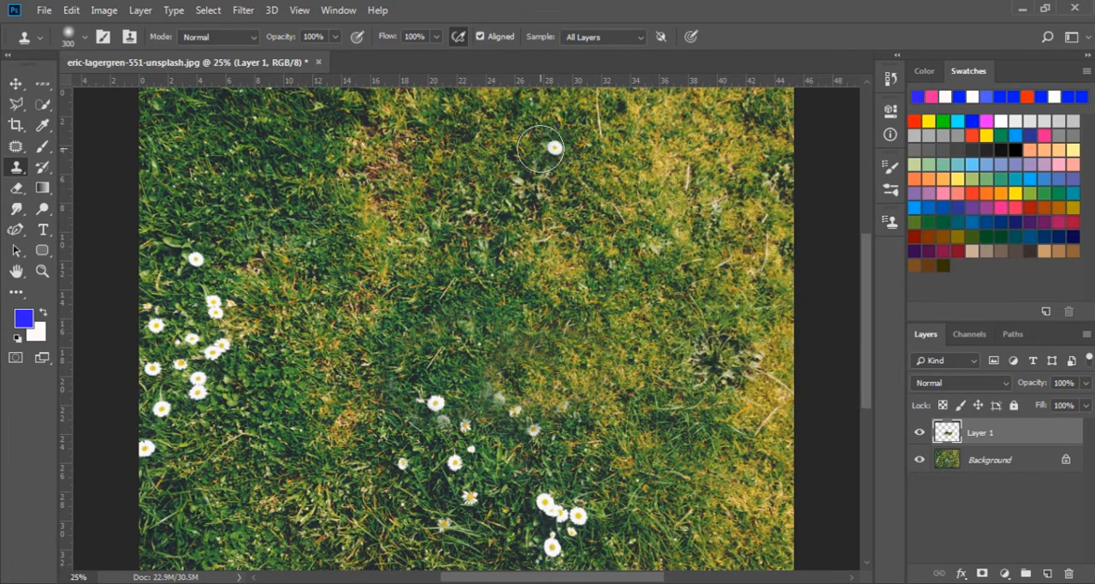
left_click(253, 38)
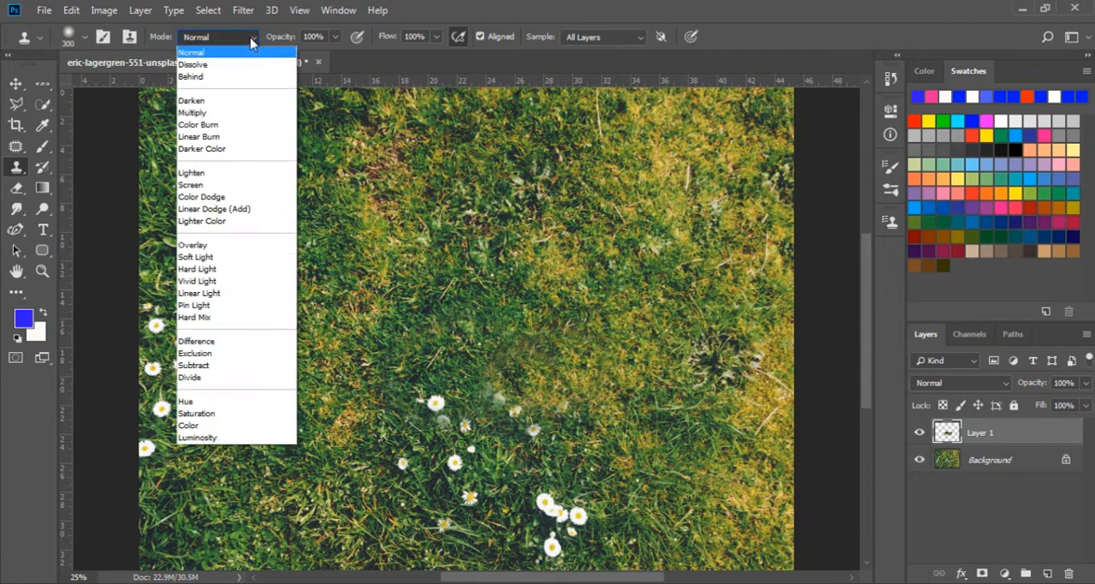
left_click(239, 41)
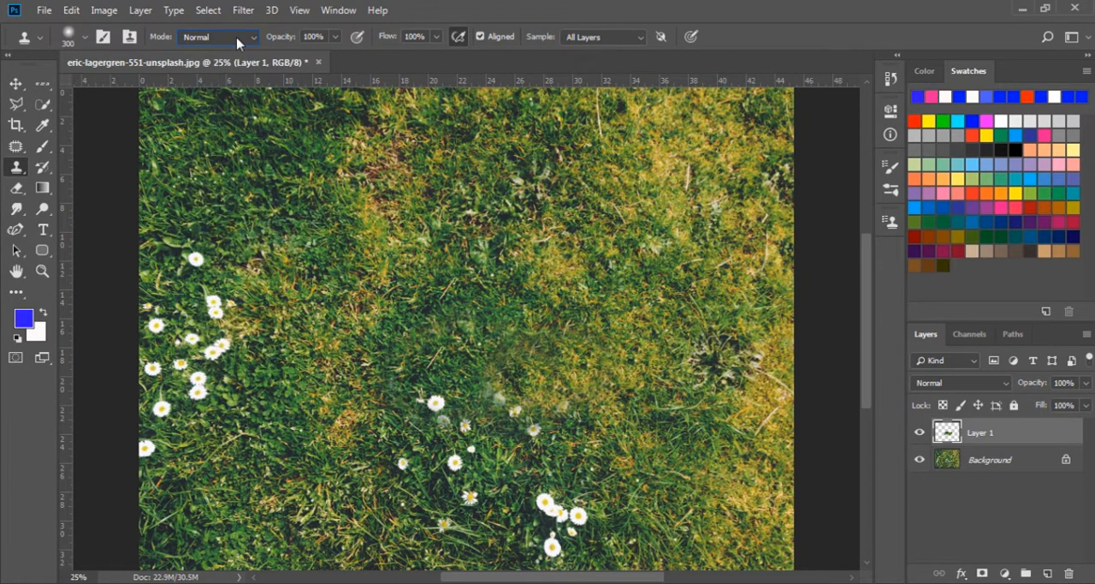
left_click(336, 40)
left_click(335, 43)
Set the Clone Stamp flow to 19% and paint the sampled daisies onto the grass above and right of the originals
left_click(437, 37)
left_click_drag(437, 56, 377, 56)
mouse_move(284, 160)
left_mouse_down()
mouse_move(259, 178)
mouse_move(297, 160)
mouse_move(243, 179)
mouse_move(246, 161)
mouse_move(292, 156)
mouse_move(244, 184)
mouse_move(283, 164)
mouse_move(281, 188)
mouse_move(242, 202)
mouse_move(246, 174)
mouse_move(285, 190)
mouse_move(267, 216)
mouse_move(303, 218)
mouse_move(276, 231)
mouse_move(319, 224)
mouse_move(251, 248)
mouse_move(277, 219)
mouse_move(297, 230)
mouse_move(255, 245)
mouse_move(233, 240)
mouse_move(248, 227)
mouse_move(243, 244)
mouse_move(219, 242)
mouse_move(265, 216)
left_mouse_up()
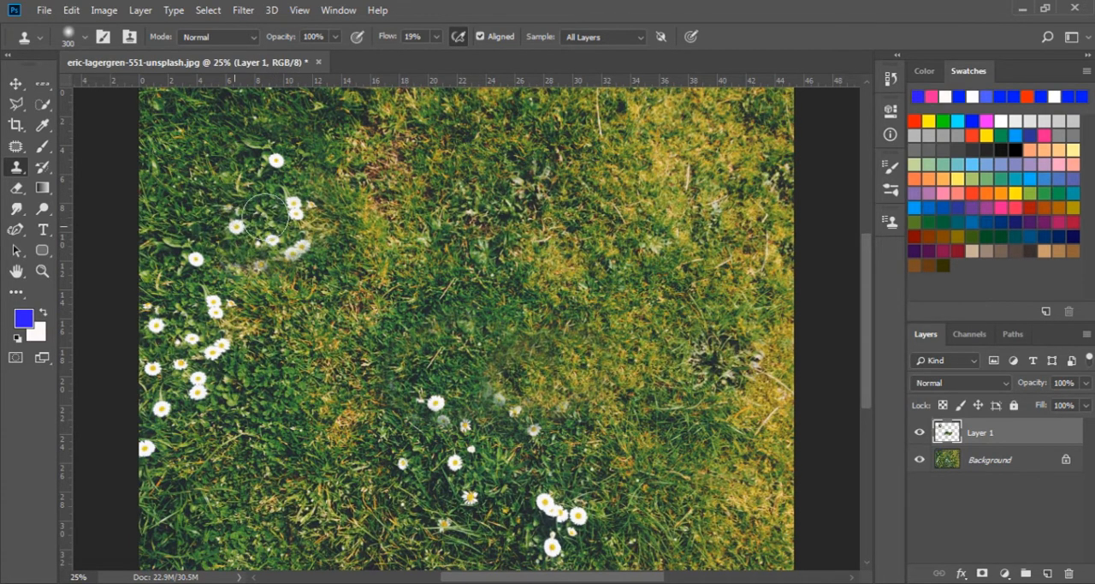
Set the Clone Stamp flow to 100%
left_click(435, 37)
left_click_drag(438, 54, 529, 53)
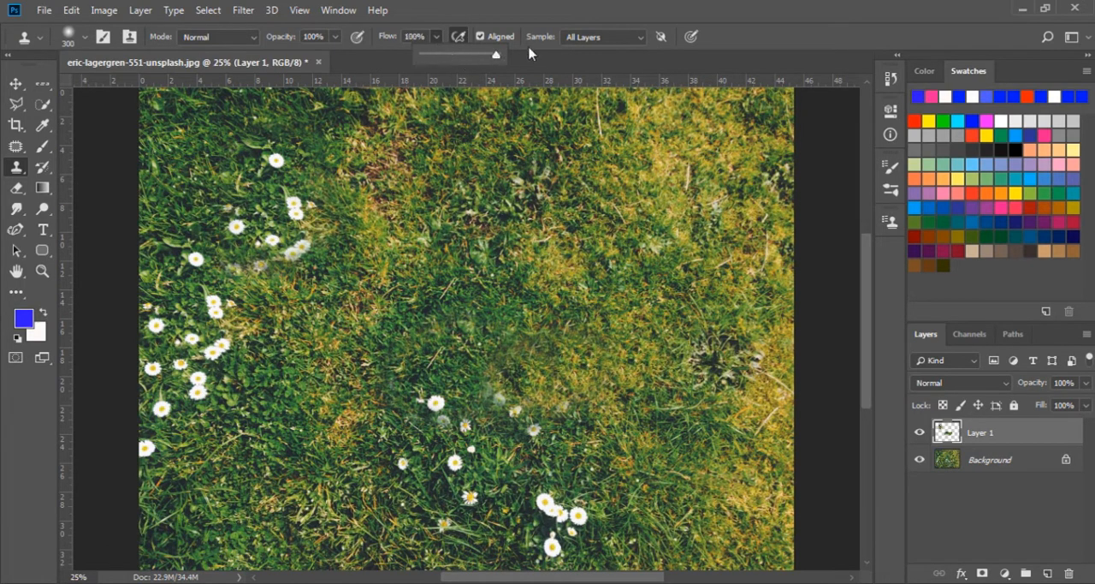
left_click(483, 3)
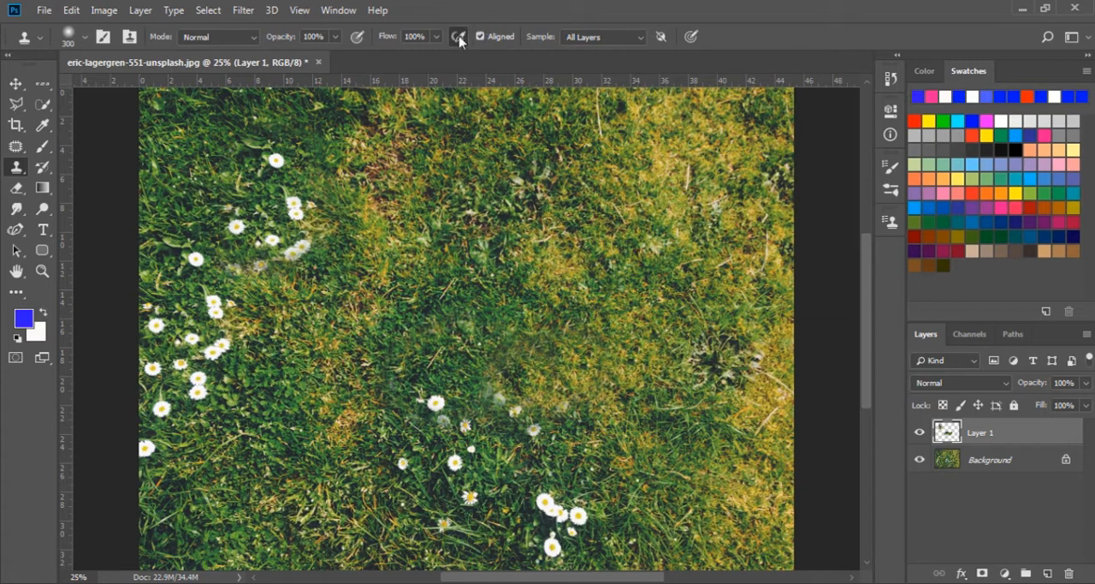
Clone the highest daisy in the upper-left area onto the grass at the photo's upper centre
left_click(460, 40)
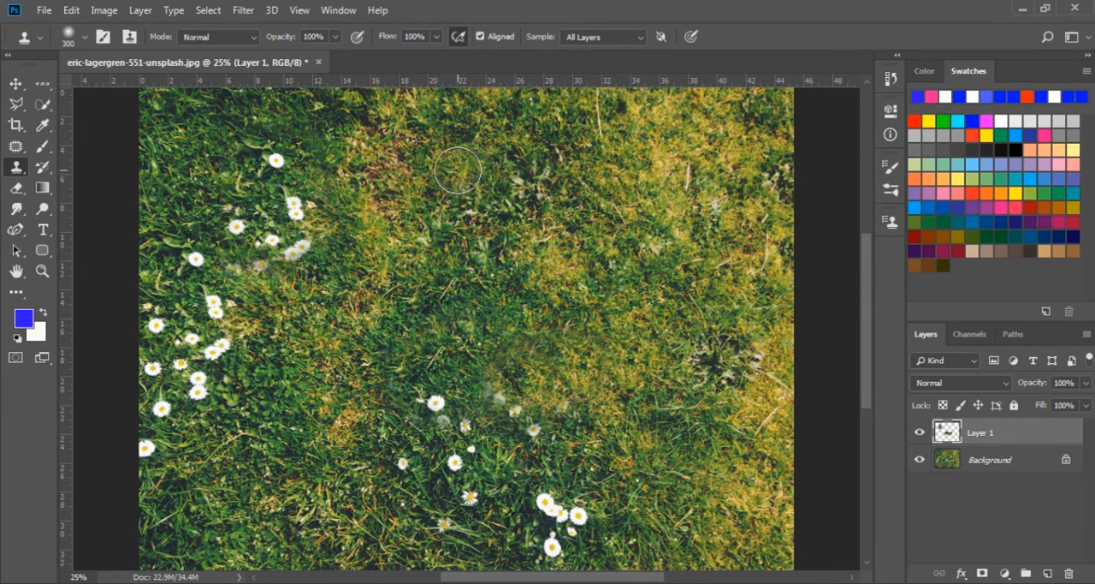
left_click(276, 164, "alt")
left_click(462, 163)
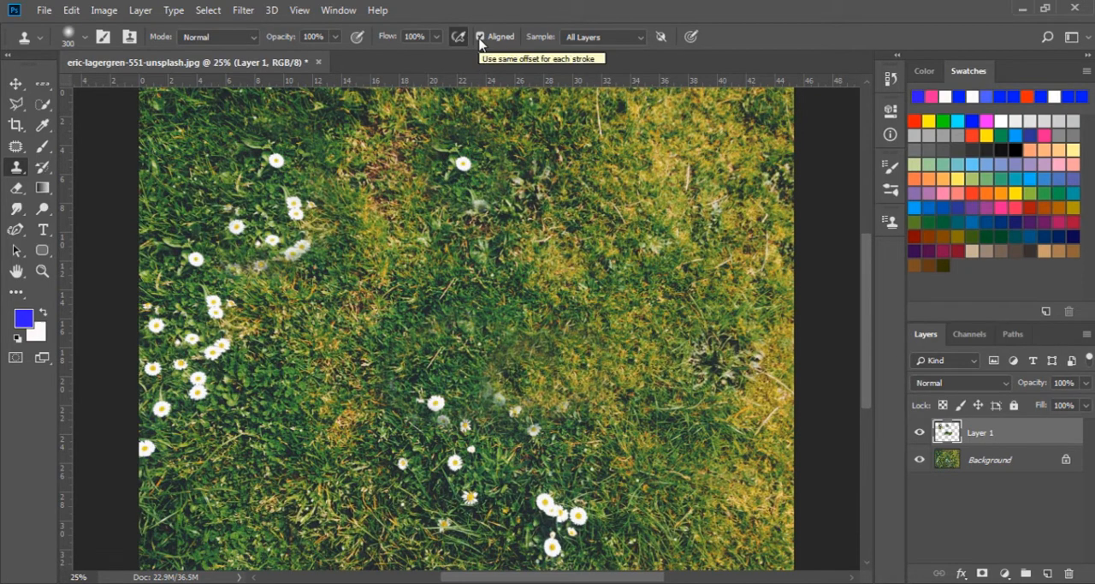
Clone the upper-centre daisy and the grass below it in a vertical strip along the photo's right side
left_click(463, 165, "alt")
left_click(700, 223)
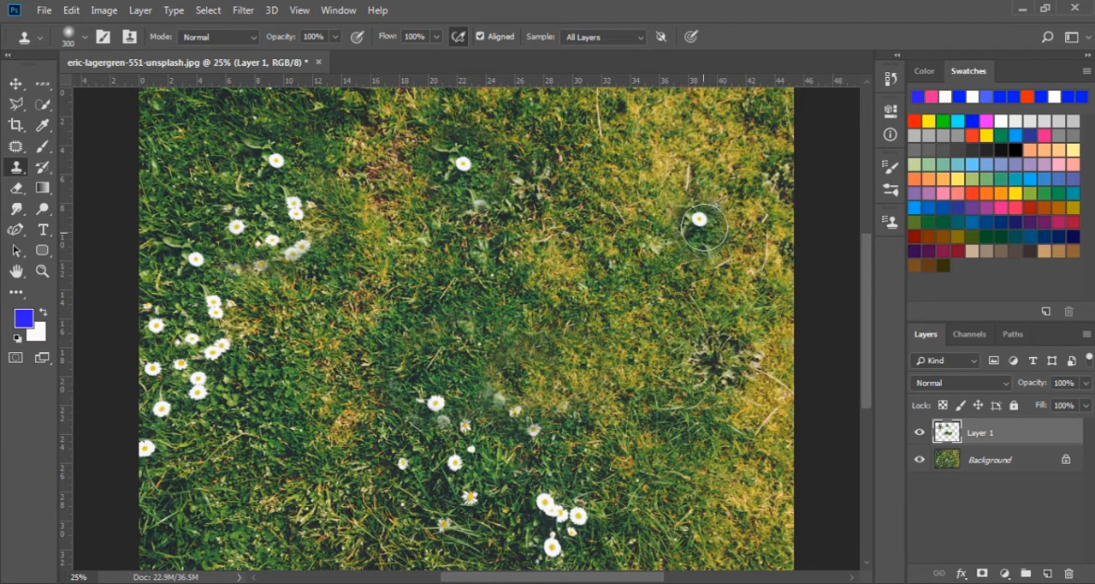
mouse_move(704, 230)
left_mouse_down()
mouse_move(694, 252)
mouse_move(706, 261)
mouse_move(704, 290)
mouse_move(713, 238)
mouse_move(688, 320)
mouse_move(692, 308)
mouse_move(715, 333)
mouse_move(710, 417)
left_mouse_up()
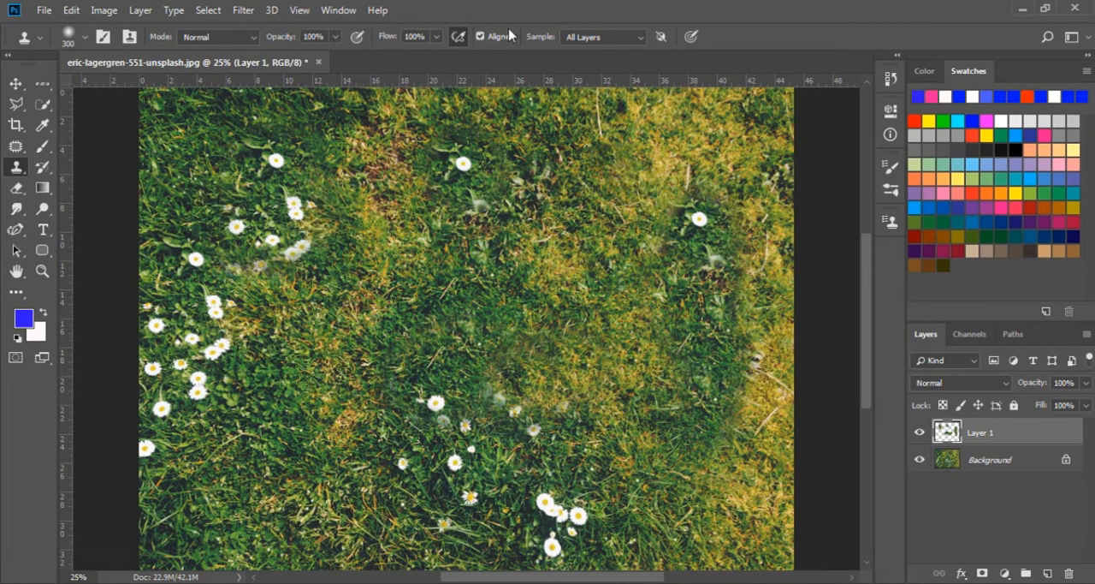
Turn off Aligned and clone the upper-centre daisy four times in a vertical column right of the photo's centre
left_click(480, 37)
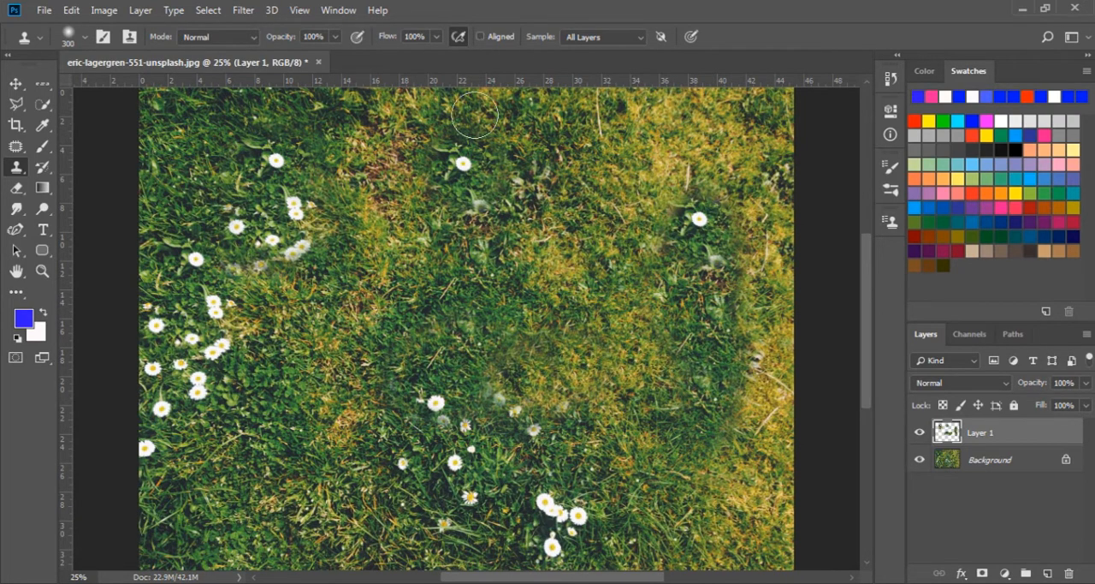
left_click(463, 162, "alt")
left_click(600, 212)
left_click(605, 273)
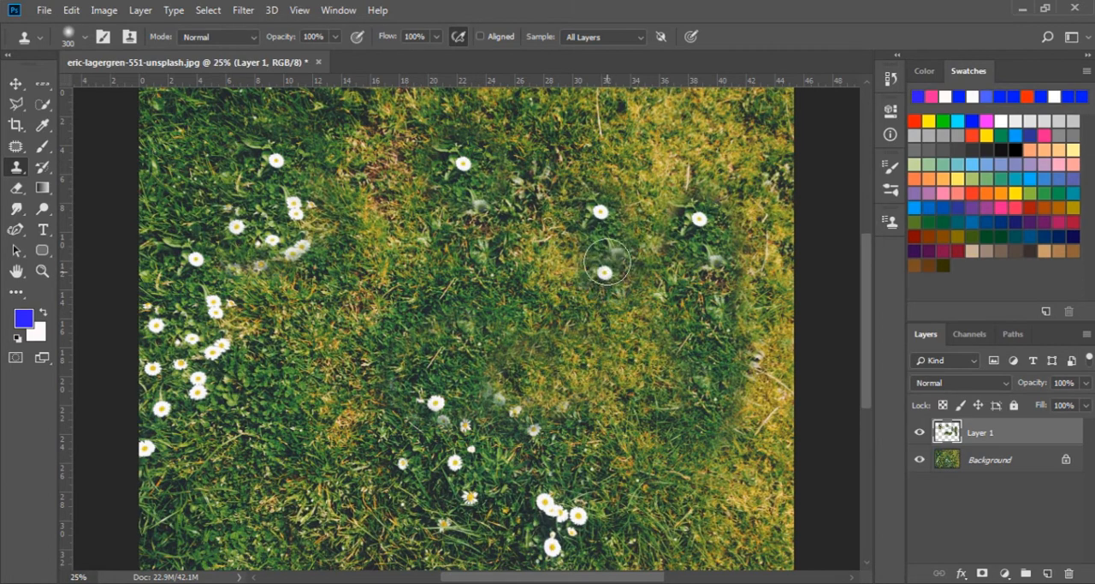
left_click(601, 318)
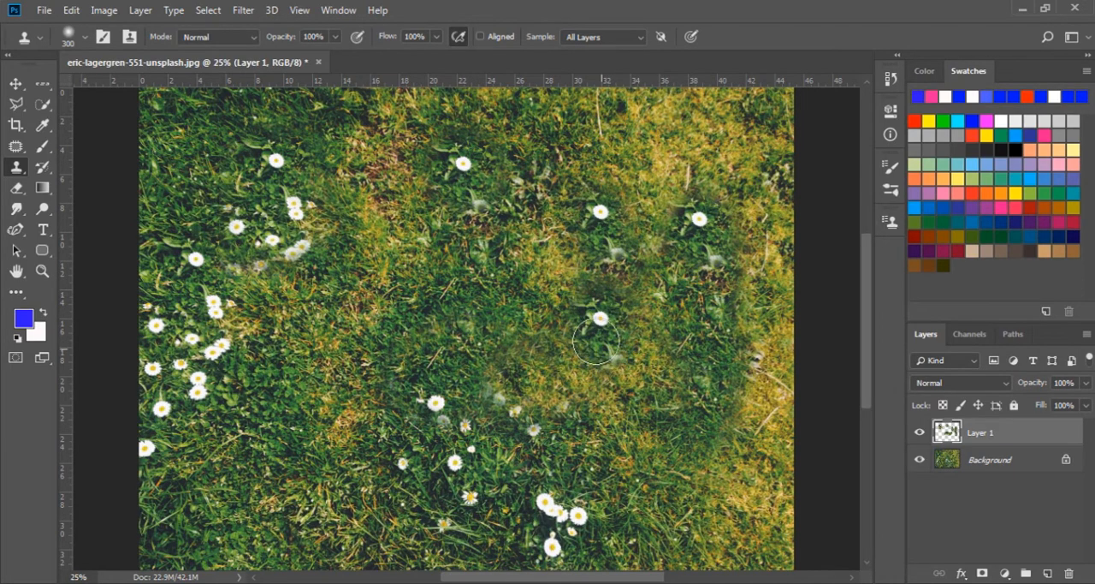
left_click(605, 385)
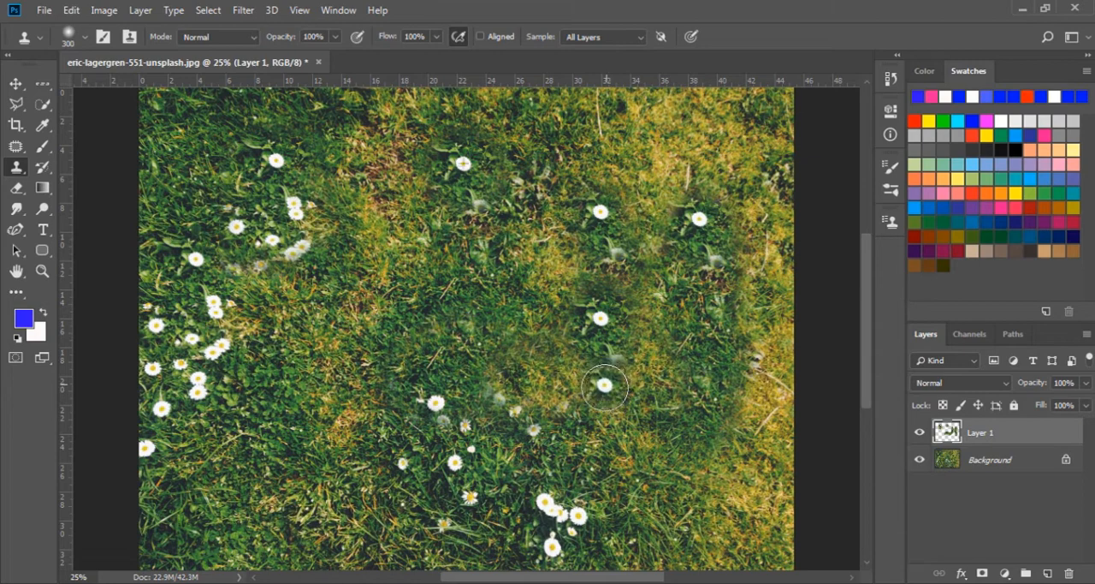
Turn Aligned on for the Clone Stamp and choose All Layers as its sampling source
left_click(499, 37)
left_click(626, 40)
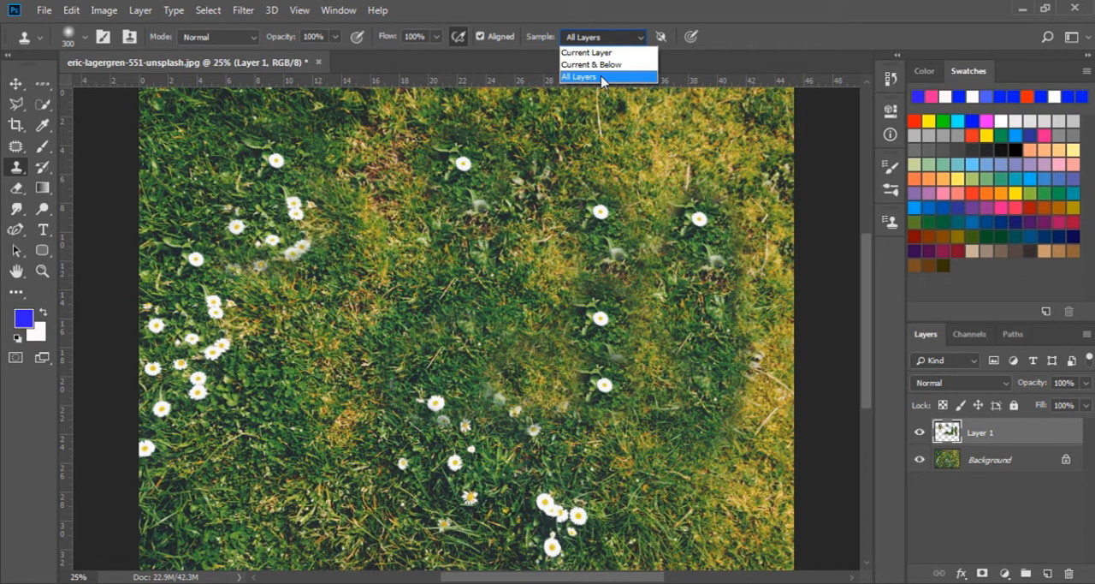
left_click(602, 77)
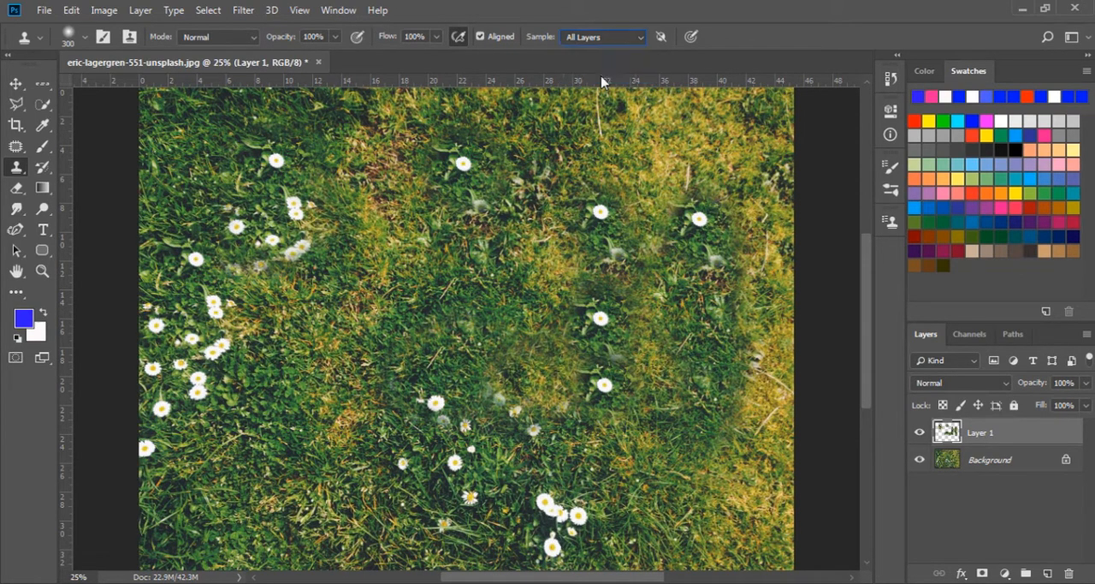